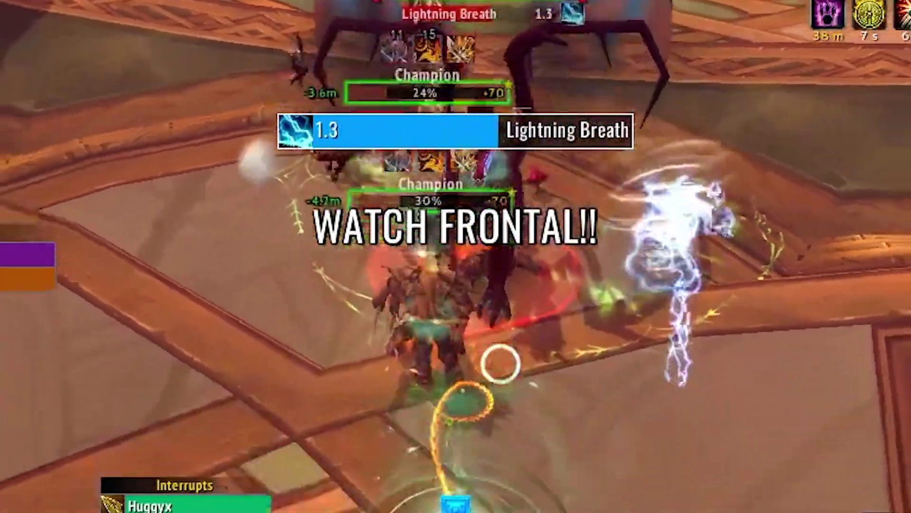
Fight the Duskwatch Arcanist and Bound Energy pack at Moonlit Landing with the monk's combat abilities
{"action": "left_click", "coordinate": [441, 368]}
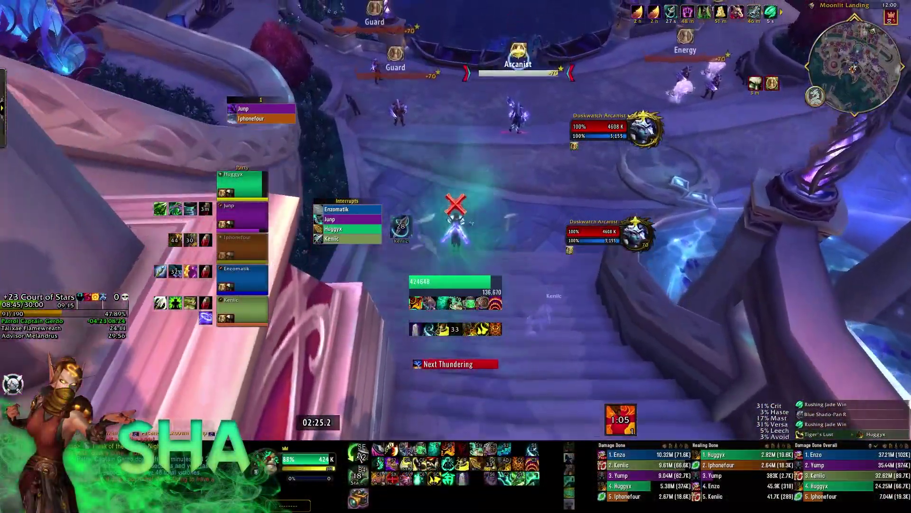
{"action": "key", "text": "shift+f"}
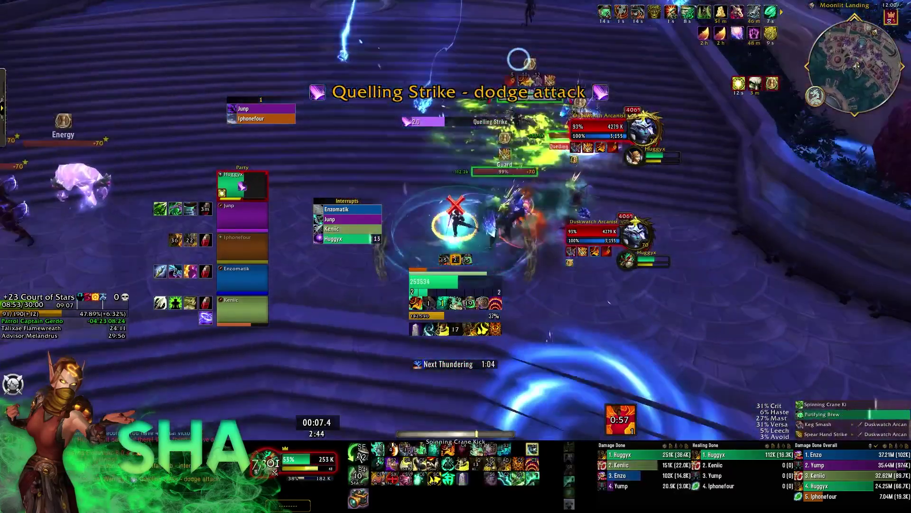
{"action": "key", "text": "shift+e"}
{"action": "key", "text": "3"}
{"action": "key", "text": "4"}
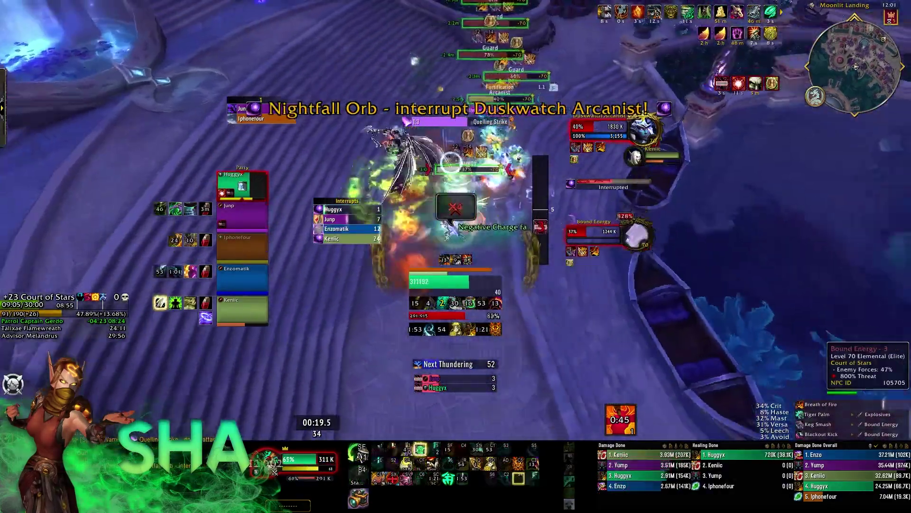
{"action": "key", "text": "e"}
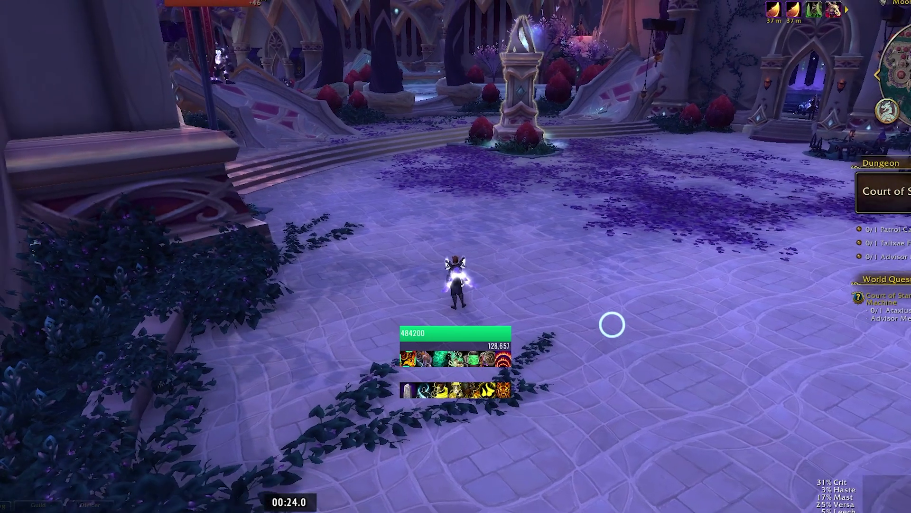
{"action": "key", "text": "w"}
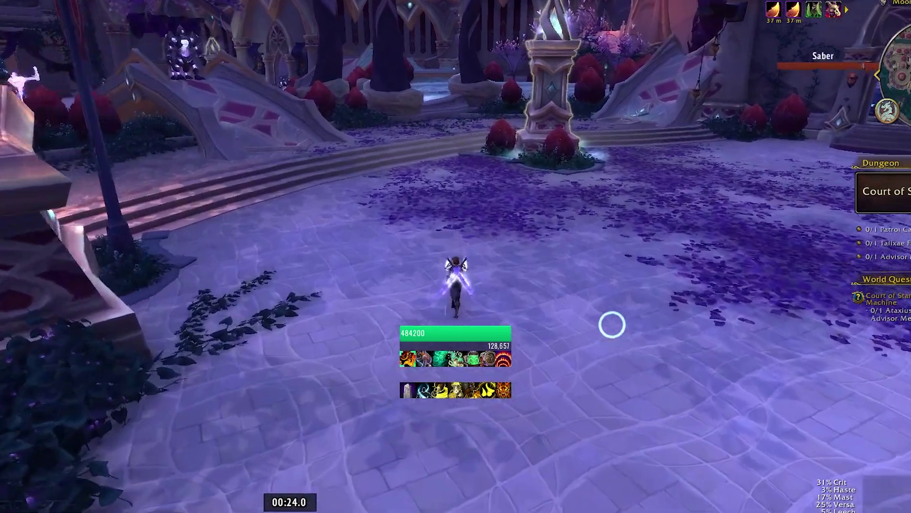
{"action": "left_click_drag", "start_coordinate": [612, 324], "coordinate": [614, 326]}
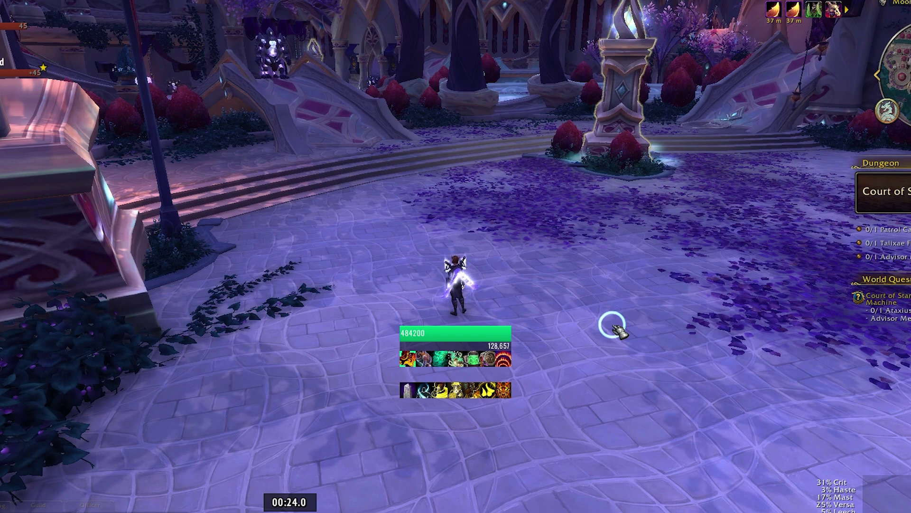
{"action": "left_click_drag", "start_coordinate": [603, 279], "coordinate": [603, 279]}
{"action": "key", "text": "w"}
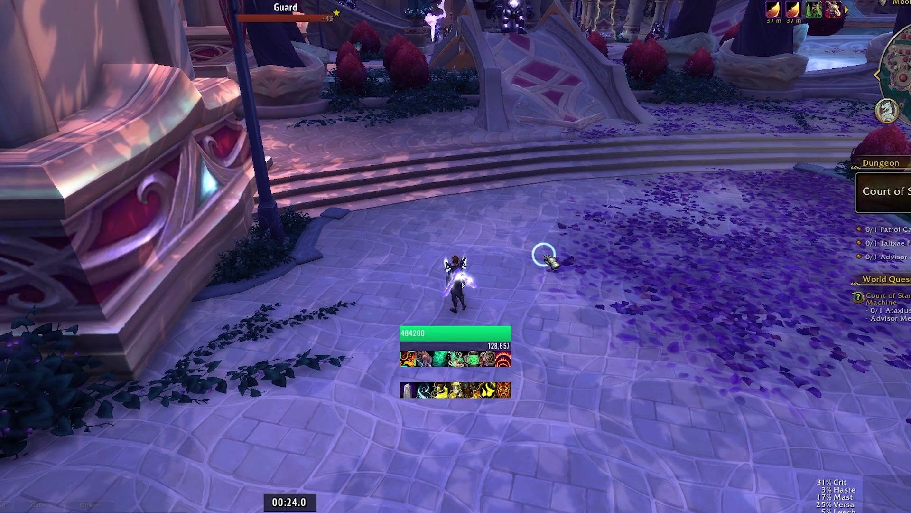
Open the WeakAuras options, search for "court" and select the group Dungeon: Court of Stars - by Sha
{"action": "key", "text": "Return"}
{"action": "left_click", "coordinate": [591, 121]}
{"action": "type", "text": "court"}
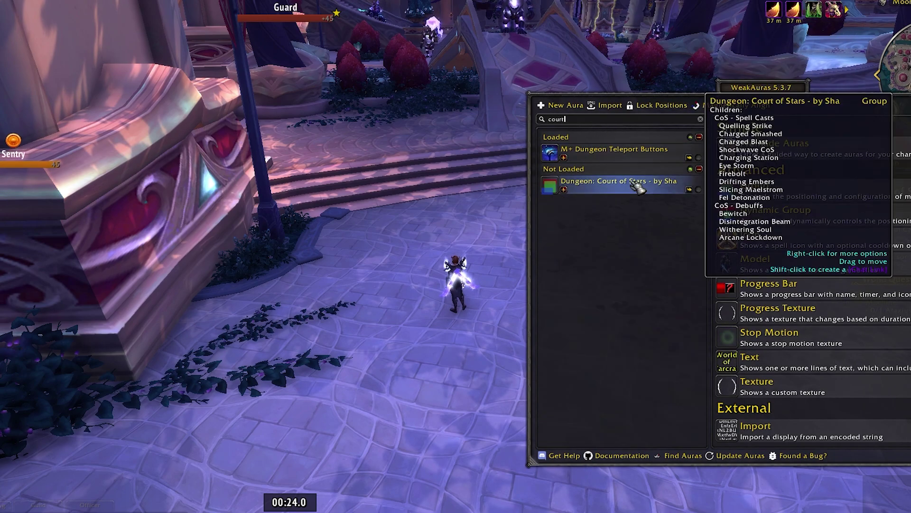
{"action": "left_click", "coordinate": [639, 187]}
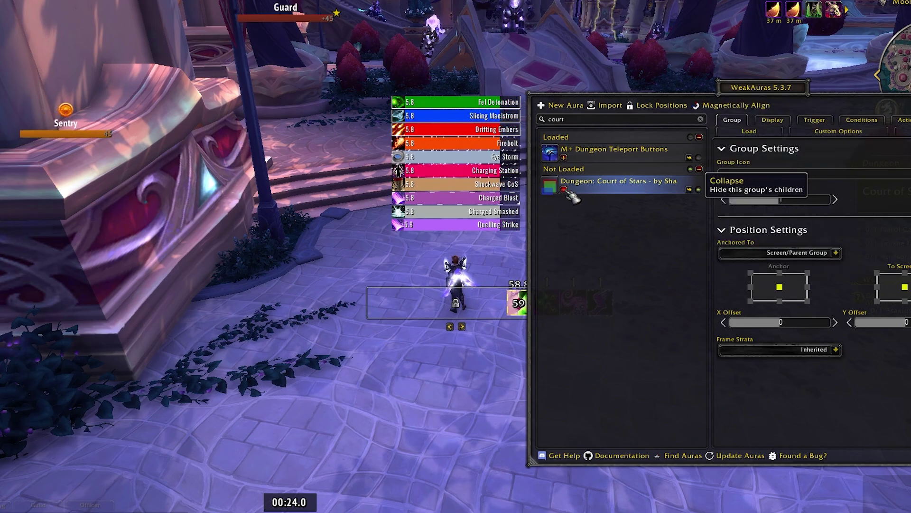
Clear the aura search, preview the CoS - Spell Casts subgroup and move the options window away from its bars
{"action": "left_click", "coordinate": [700, 119]}
{"action": "left_click", "coordinate": [634, 251]}
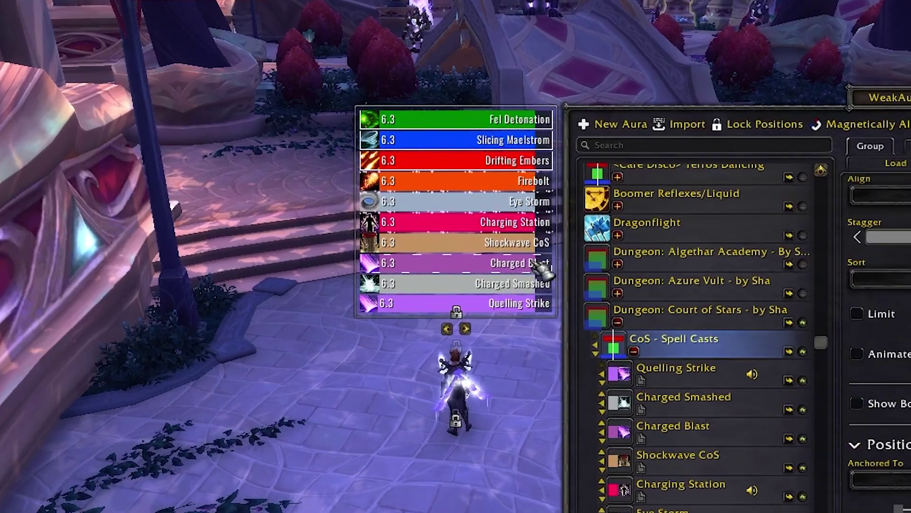
{"action": "left_click_drag", "start_coordinate": [869, 97], "coordinate": [910, 98]}
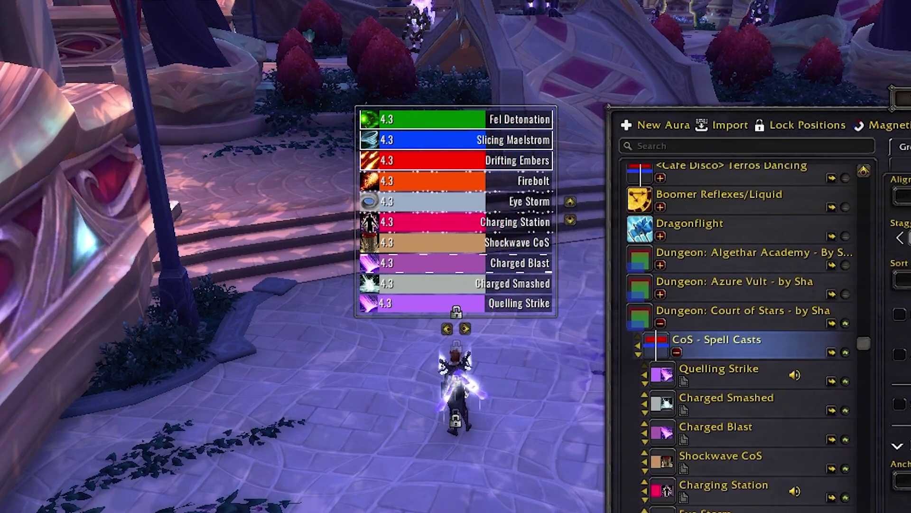
{"action": "key", "text": "a"}
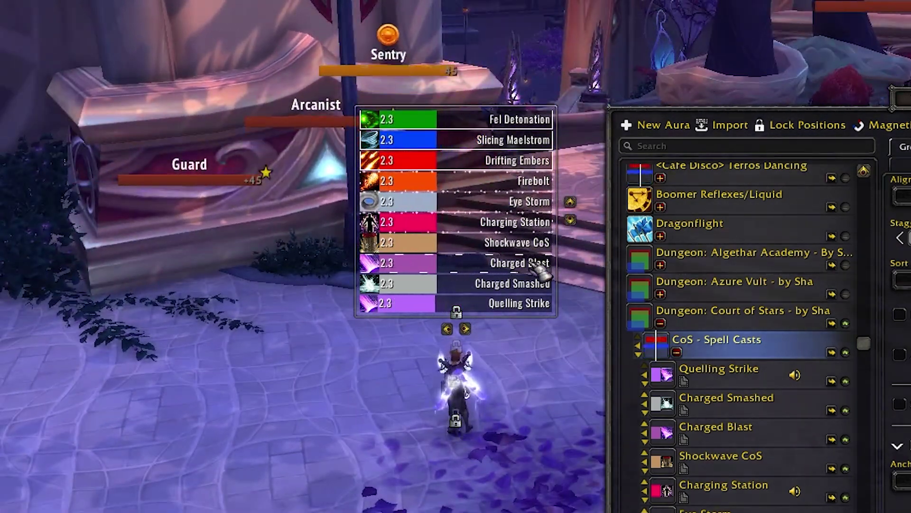
{"action": "key", "text": "a"}
{"action": "left_click_drag", "start_coordinate": [455, 309], "coordinate": [454, 310]}
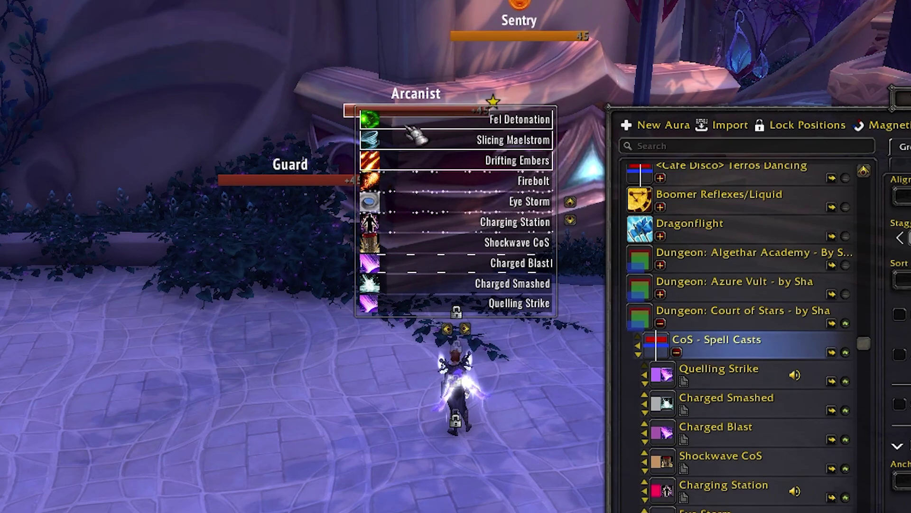
{"action": "key", "text": "d"}
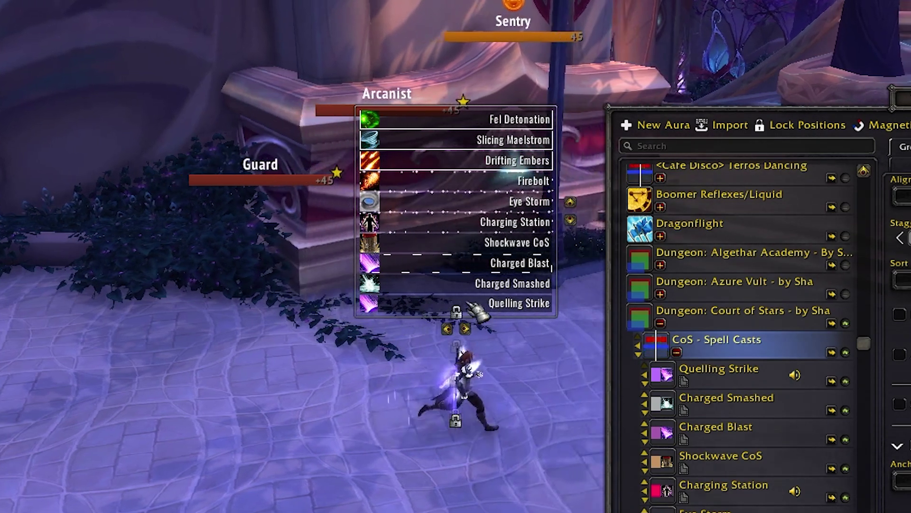
{"action": "key", "text": "w"}
{"action": "key", "text": "d"}
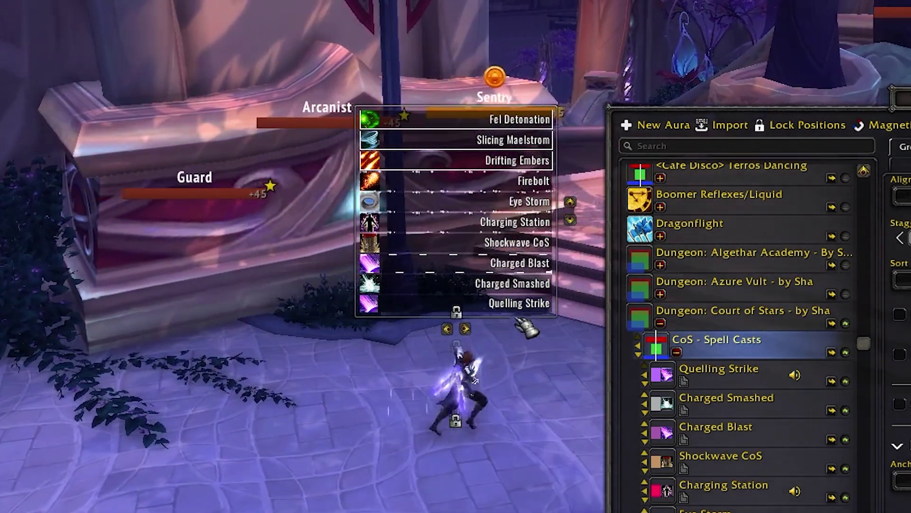
{"action": "key", "text": "d"}
{"action": "key", "text": "a"}
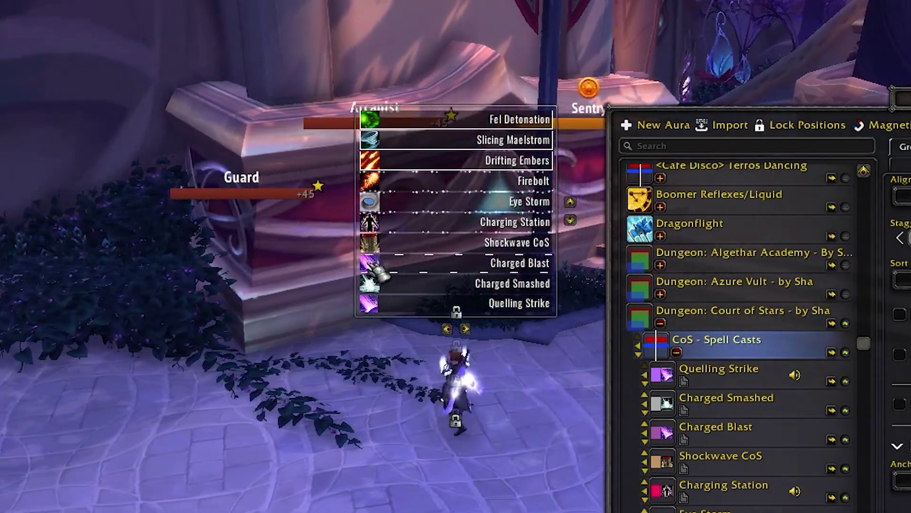
{"action": "left_click_drag", "start_coordinate": [380, 284], "coordinate": [474, 285]}
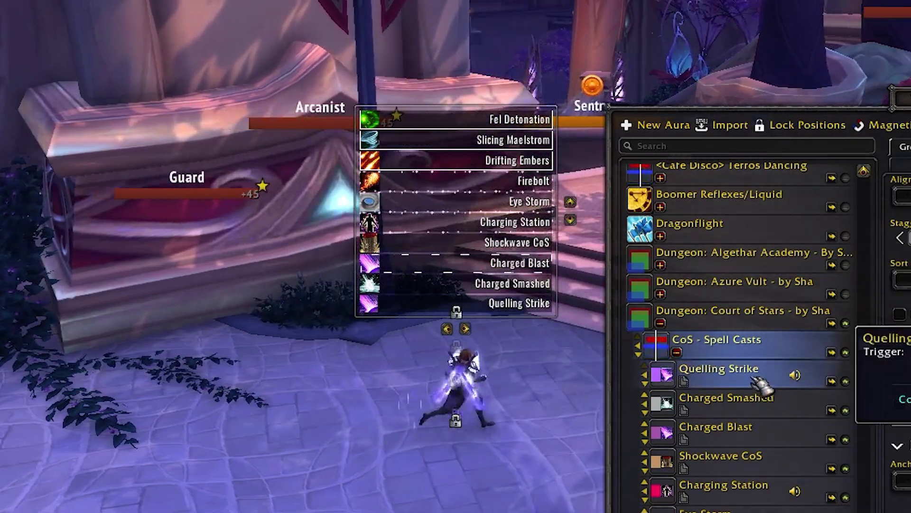
Preview the Quelling Strike, Charged Smashed, Charged Blast and Charging Station bars, and return to the CoS - Spell Casts group
{"action": "left_click", "coordinate": [761, 375]}
{"action": "left_click", "coordinate": [712, 402]}
{"action": "left_click", "coordinate": [680, 432]}
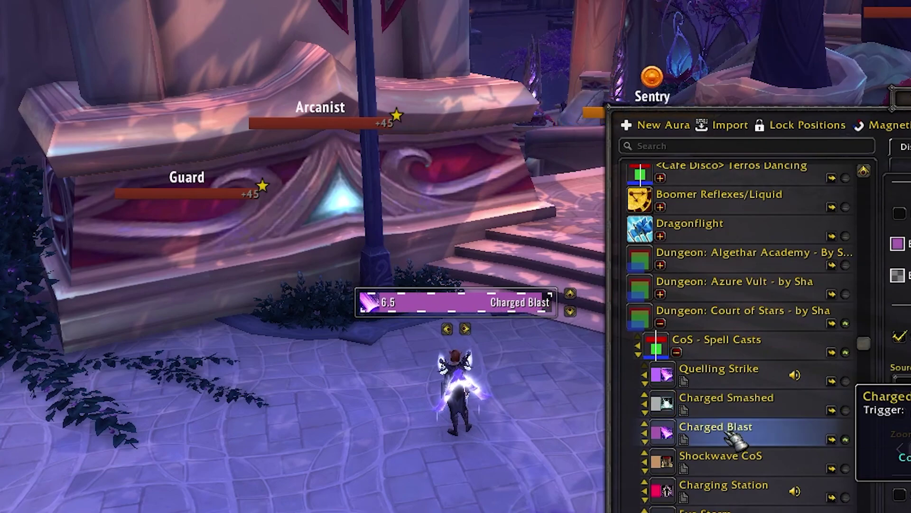
{"action": "left_click", "coordinate": [722, 487]}
{"action": "left_click", "coordinate": [730, 346]}
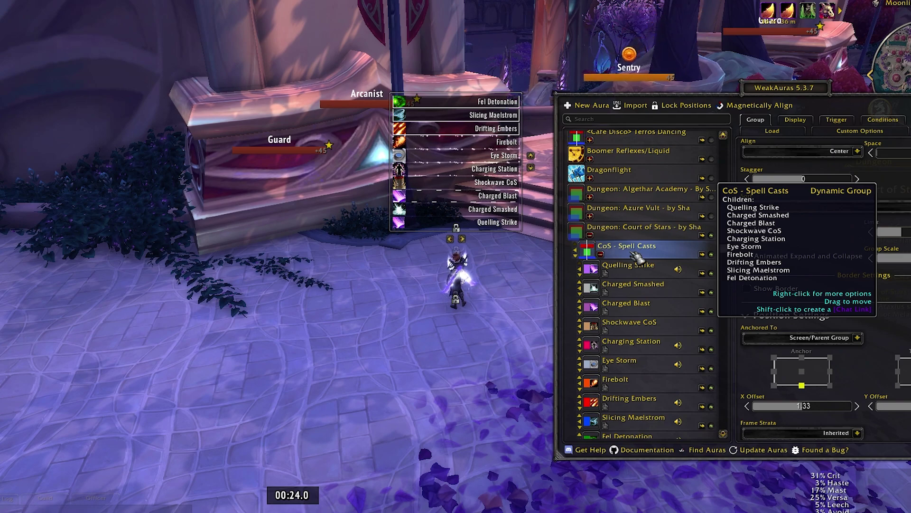
Collapse the CoS - Spell Casts group and close the WeakAuras options
{"action": "left_click", "coordinate": [600, 249]}
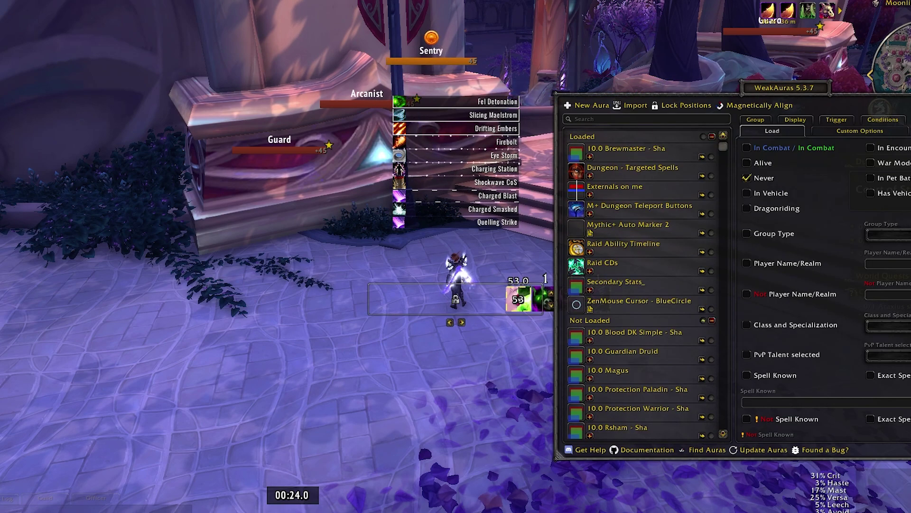
{"action": "left_click_drag", "start_coordinate": [817, 90], "coordinate": [767, 90]}
{"action": "key", "text": "Escape"}
Run the character past the Gilded Market steps onto the stair railing beside the Duskwatch Sentry
{"action": "key", "text": "w"}
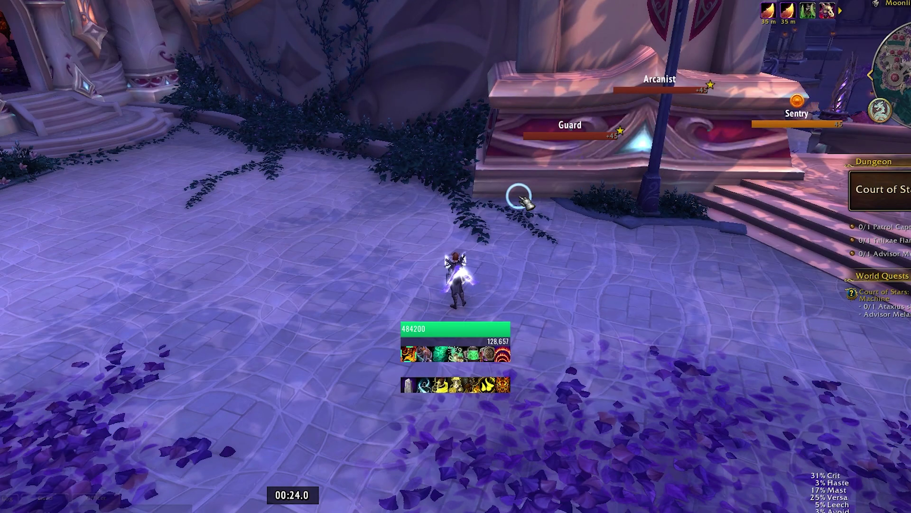
{"action": "key", "text": "e"}
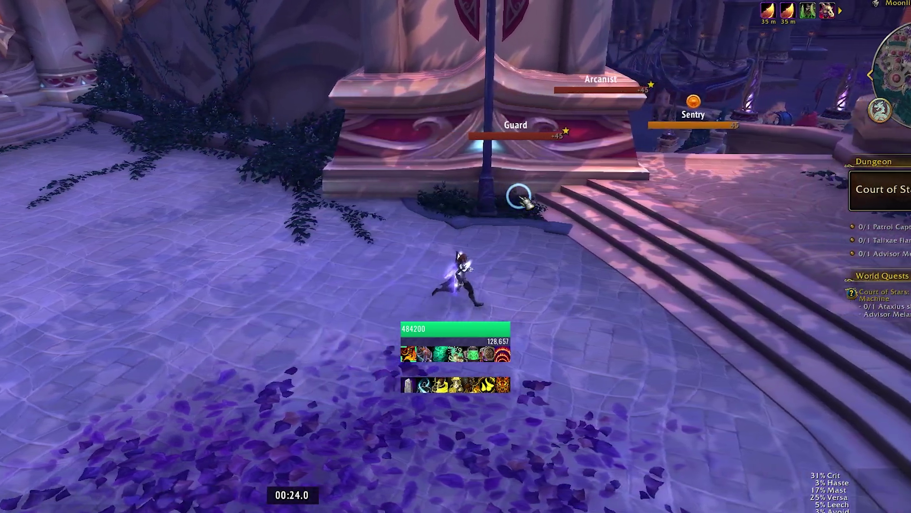
{"action": "key", "text": "w"}
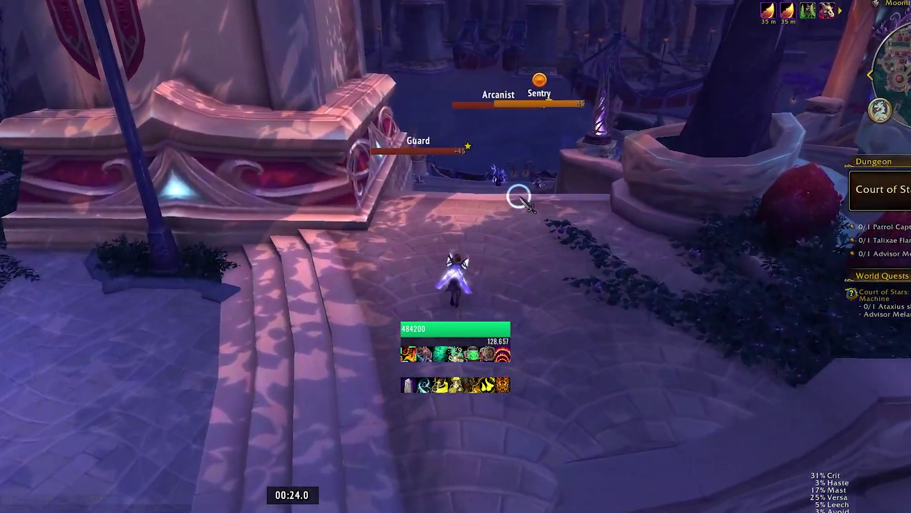
{"action": "key", "text": "w"}
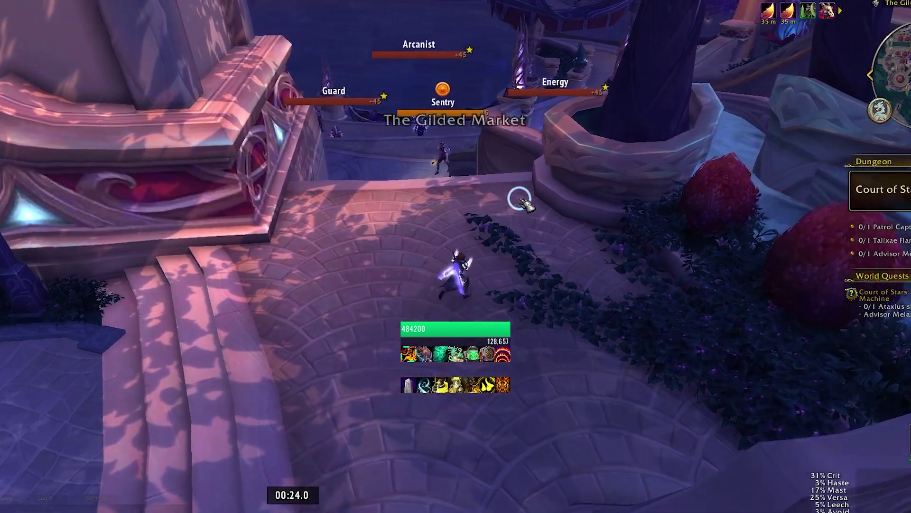
{"action": "key", "text": "w"}
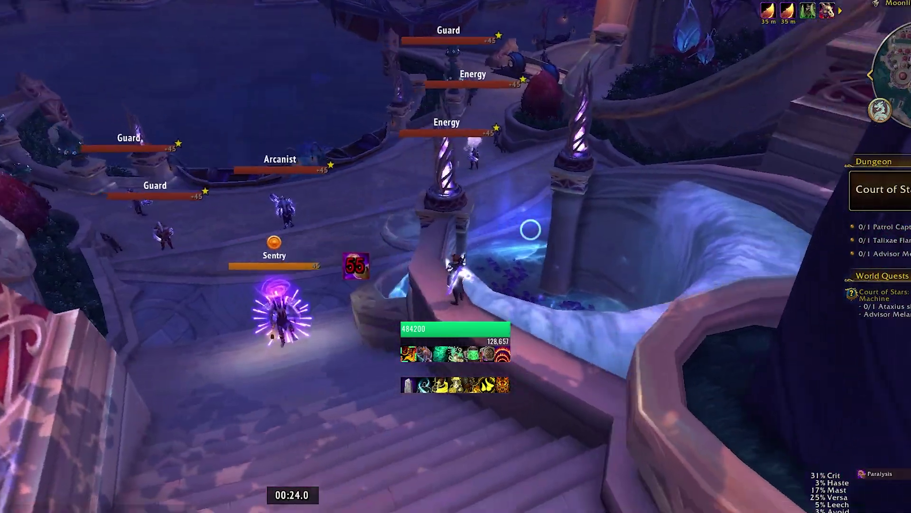
Survey the enemies around the staircase, targeting a Bound Energy and the Duskwatch Sentry
{"action": "left_click_drag", "start_coordinate": [531, 229], "coordinate": [533, 220]}
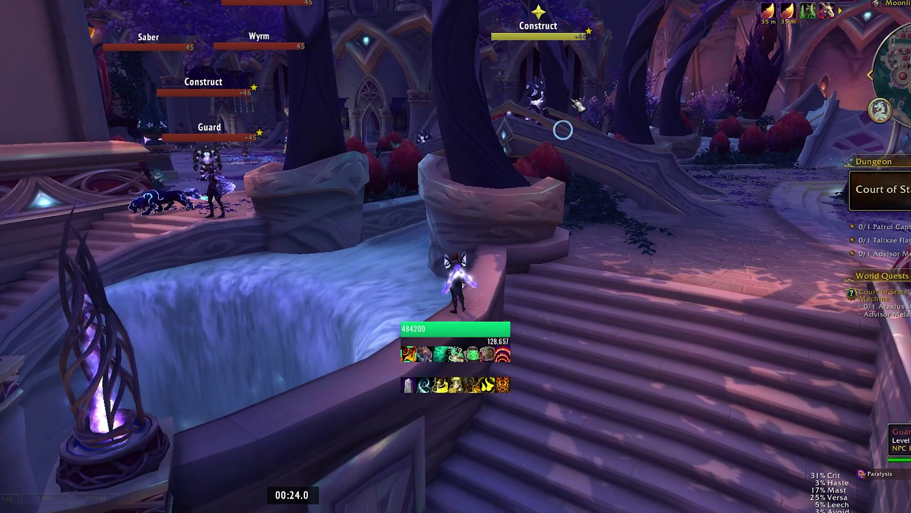
{"action": "left_click_drag", "start_coordinate": [606, 139], "coordinate": [600, 140]}
{"action": "key", "text": "w"}
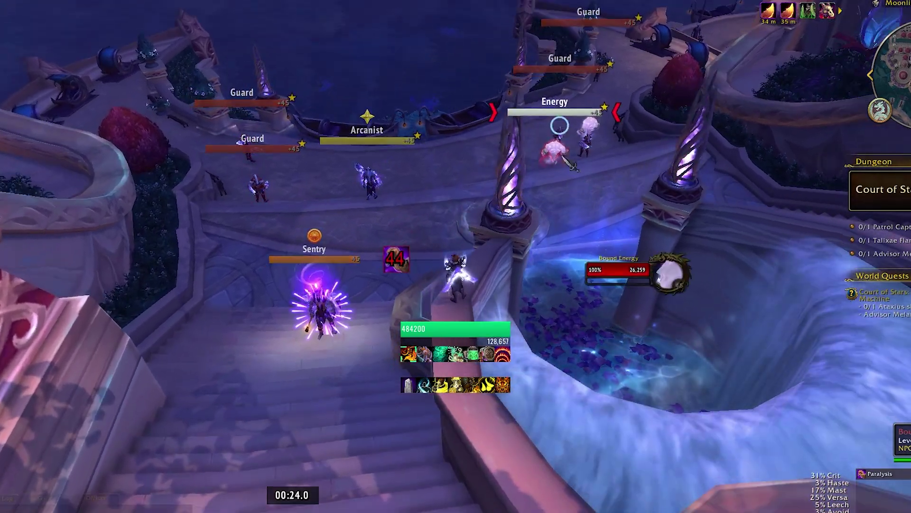
{"action": "left_click_drag", "start_coordinate": [566, 175], "coordinate": [565, 175]}
{"action": "left_click", "coordinate": [345, 274]}
{"action": "left_click_drag", "start_coordinate": [541, 235], "coordinate": [541, 234]}
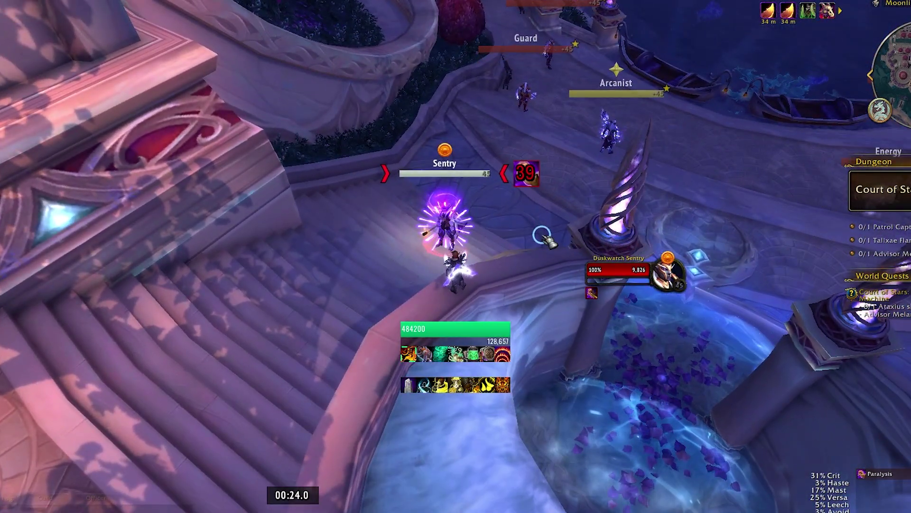
Attack and kill the Duskwatch Sentry on the stairs
{"action": "left_click_drag", "start_coordinate": [542, 234], "coordinate": [509, 249]}
{"action": "key", "text": "w"}
{"action": "key", "text": "2"}
{"action": "key", "text": "w"}
{"action": "key", "text": "space"}
{"action": "key", "text": "a"}
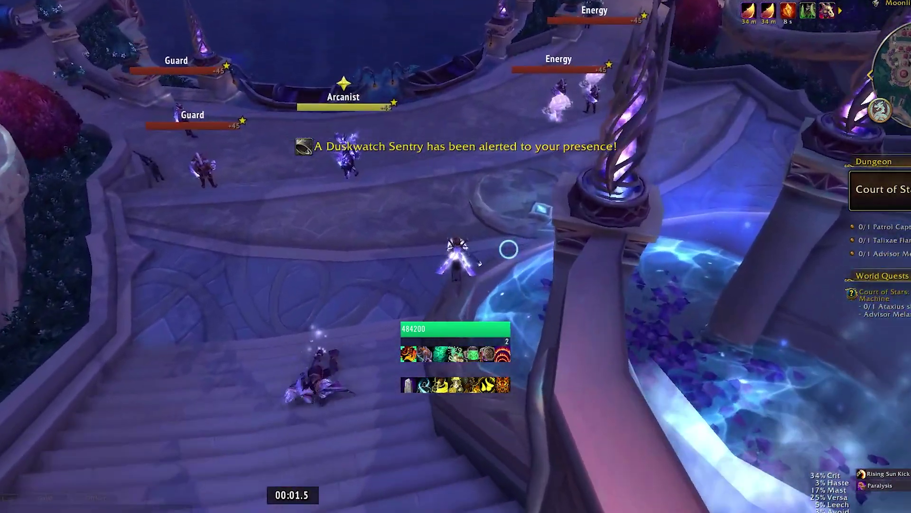
Reopen the WeakAuras options, start a new aura and reposition the options window
{"action": "key", "text": "Return"}
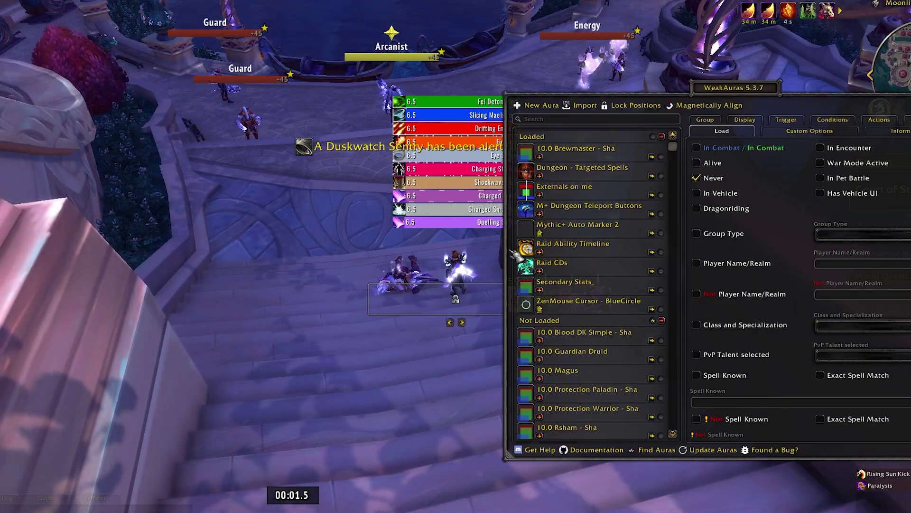
{"action": "left_click", "coordinate": [573, 154]}
{"action": "left_click", "coordinate": [573, 154]}
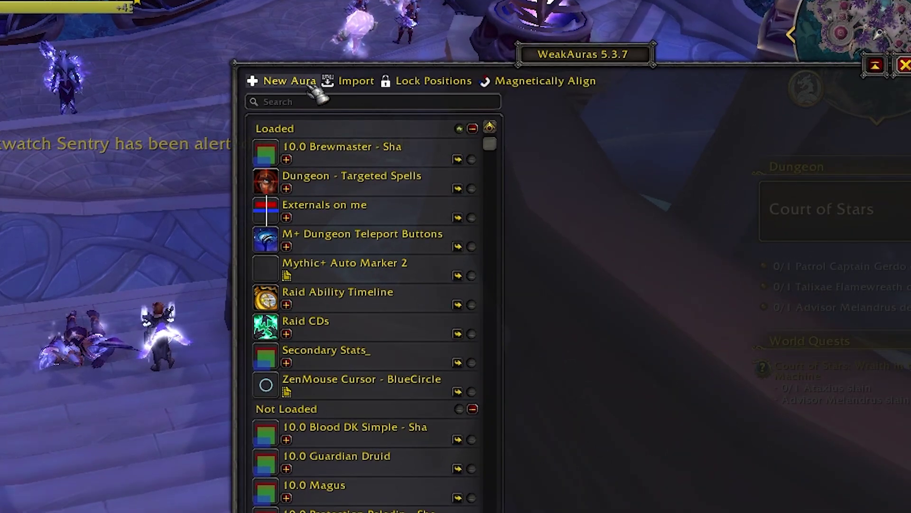
{"action": "left_click", "coordinate": [523, 103]}
{"action": "left_click_drag", "start_coordinate": [525, 59], "coordinate": [171, 42]}
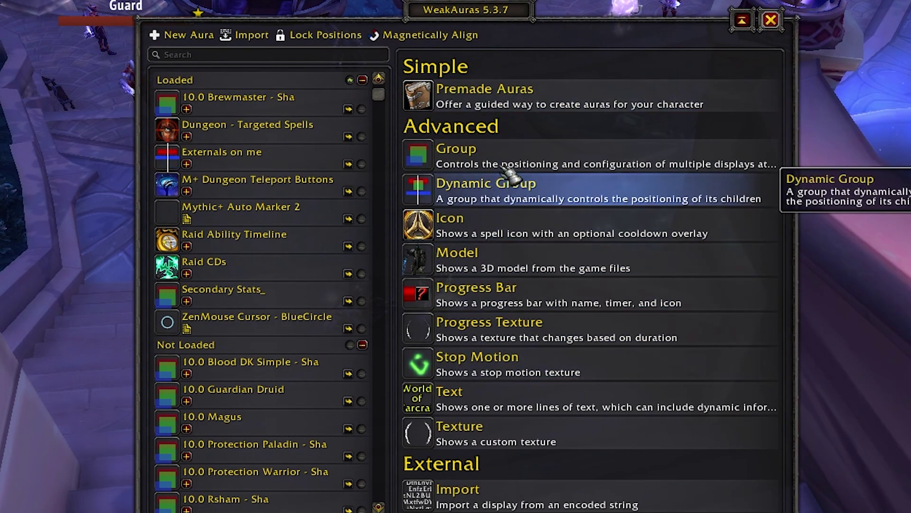
Create a Progress Bar aura and name it Quelling Strike Cast
{"action": "left_click", "coordinate": [479, 304]}
{"action": "type", "text": "Quelling Strike Cast"}
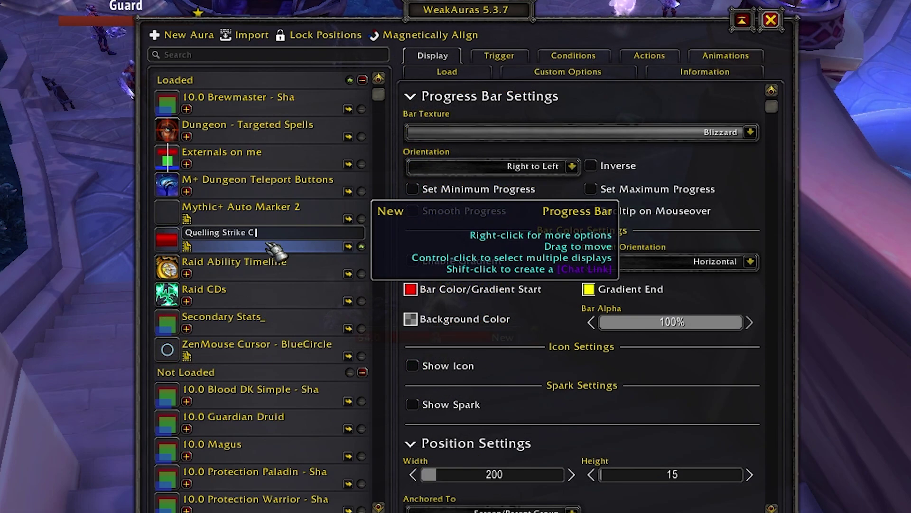
{"action": "key", "text": "Return"}
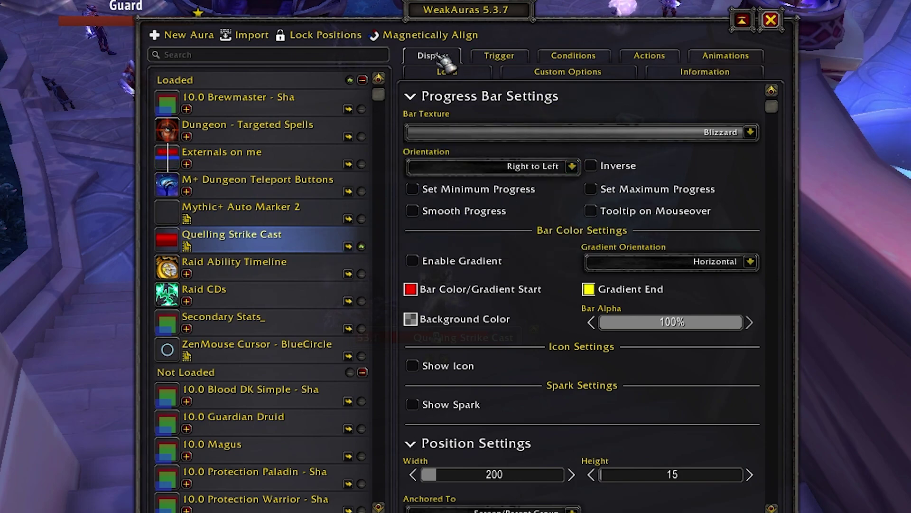
Restrict the Quelling Strike Cast aura to load only in combat and in zone ID g252
{"action": "left_click", "coordinate": [463, 73]}
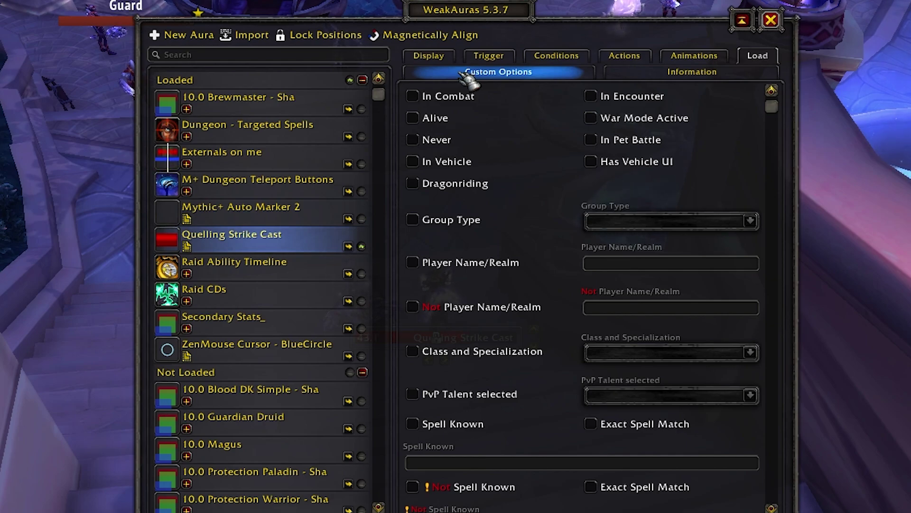
{"action": "left_click", "coordinate": [430, 99]}
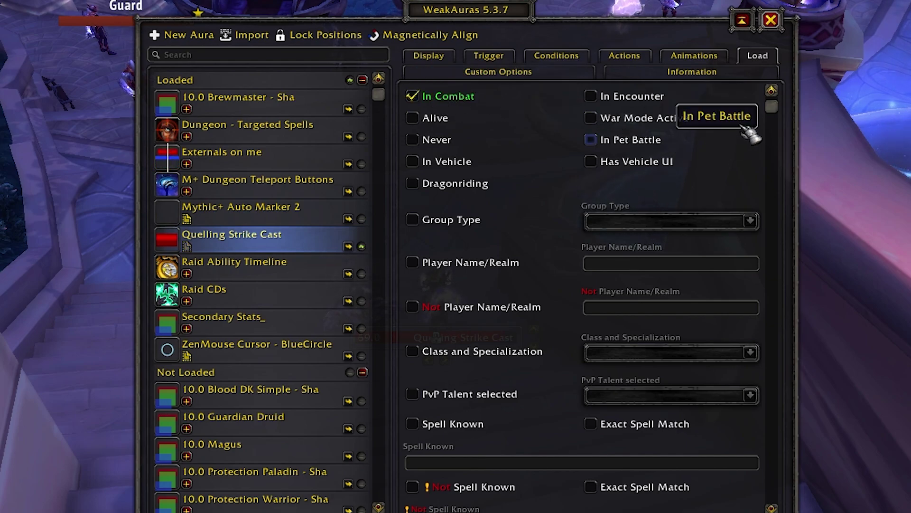
{"action": "left_click_drag", "start_coordinate": [772, 112], "coordinate": [759, 385]}
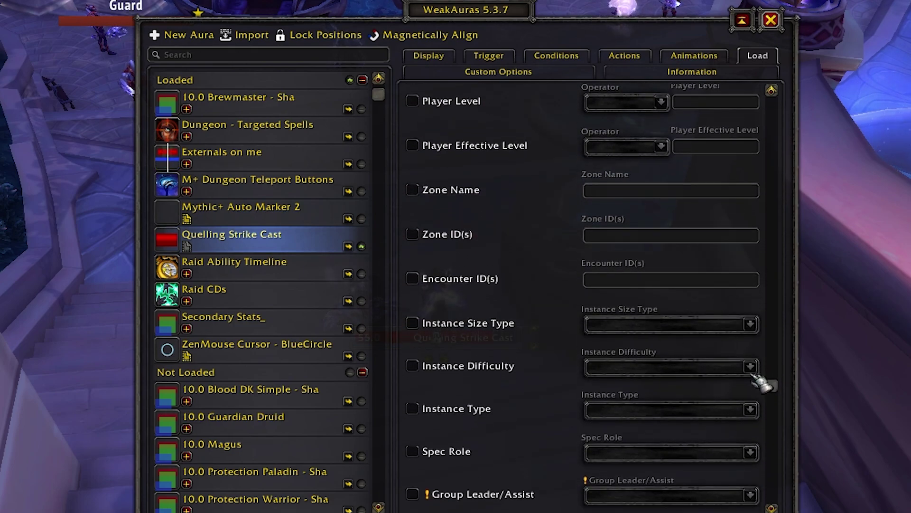
{"action": "mouse_move", "coordinate": [546, 235]}
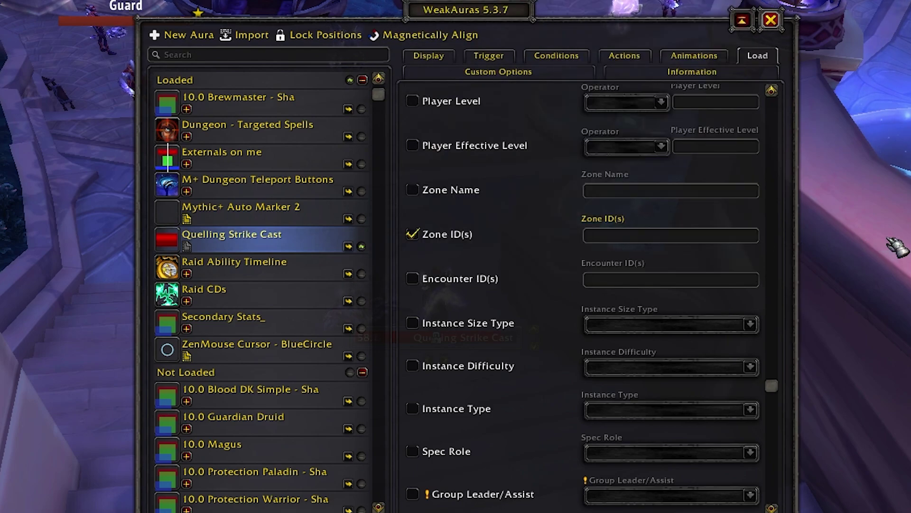
{"action": "type", "text": "g252"}
{"action": "key", "text": "Return"}
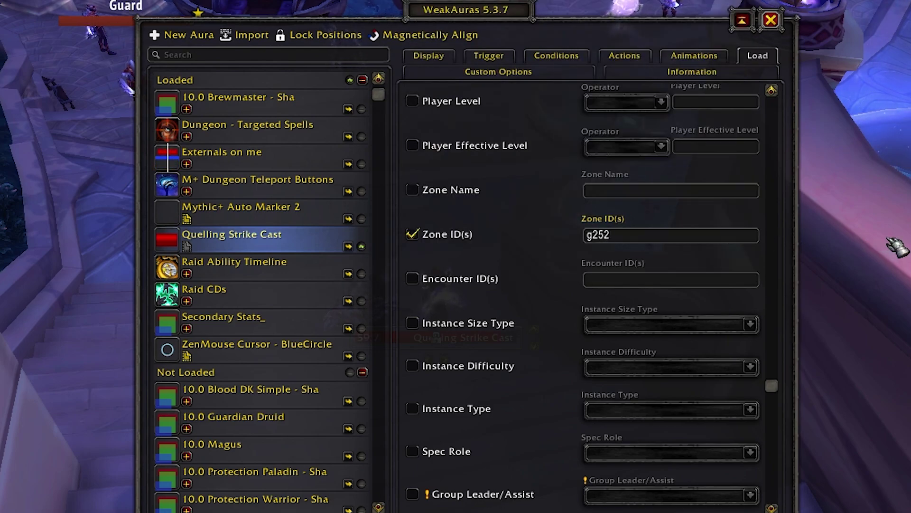
{"action": "left_click_drag", "start_coordinate": [774, 387], "coordinate": [777, 91]}
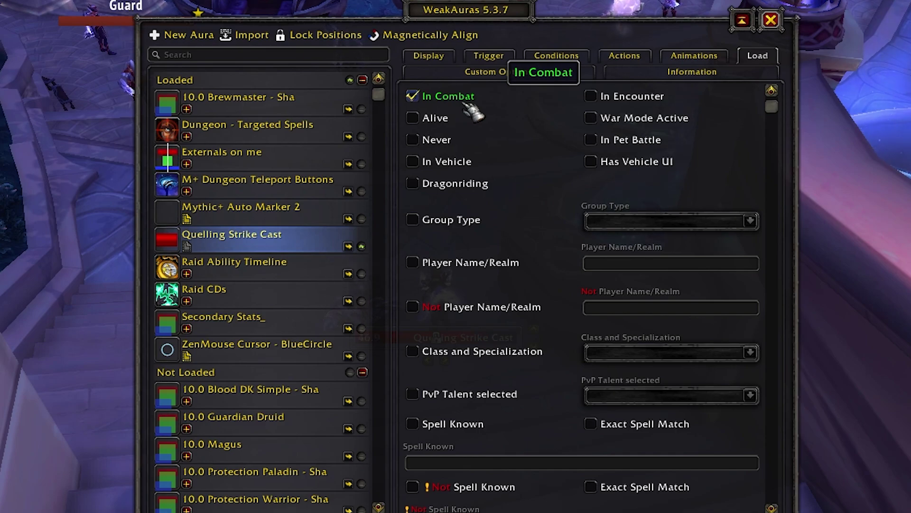
Set Trigger 1 to the Player/Unit Info type with Cast as the event and Nameplate as the unit
{"action": "left_click", "coordinate": [488, 56]}
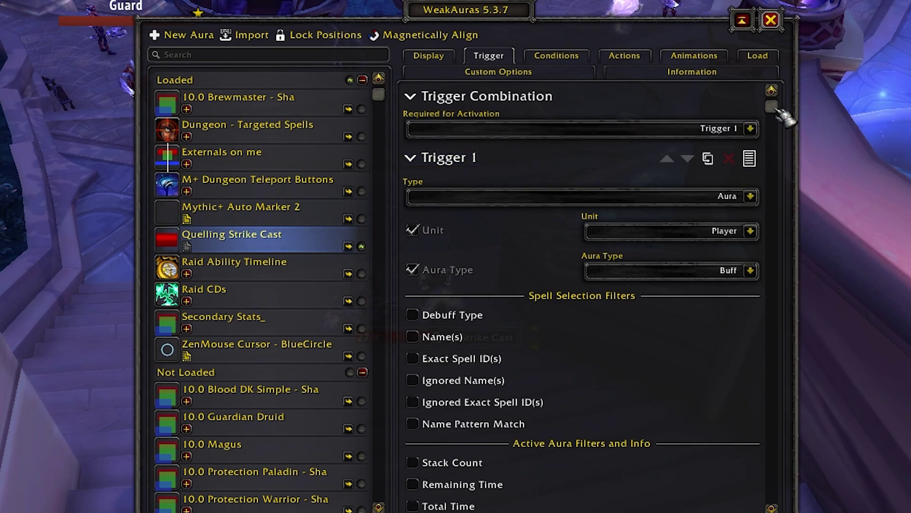
{"action": "mouse_move", "coordinate": [777, 113]}
{"action": "left_mouse_down"}
{"action": "mouse_move", "coordinate": [775, 244]}
{"action": "mouse_move", "coordinate": [800, 498]}
{"action": "mouse_move", "coordinate": [789, 362]}
{"action": "mouse_move", "coordinate": [801, 122]}
{"action": "left_mouse_up"}
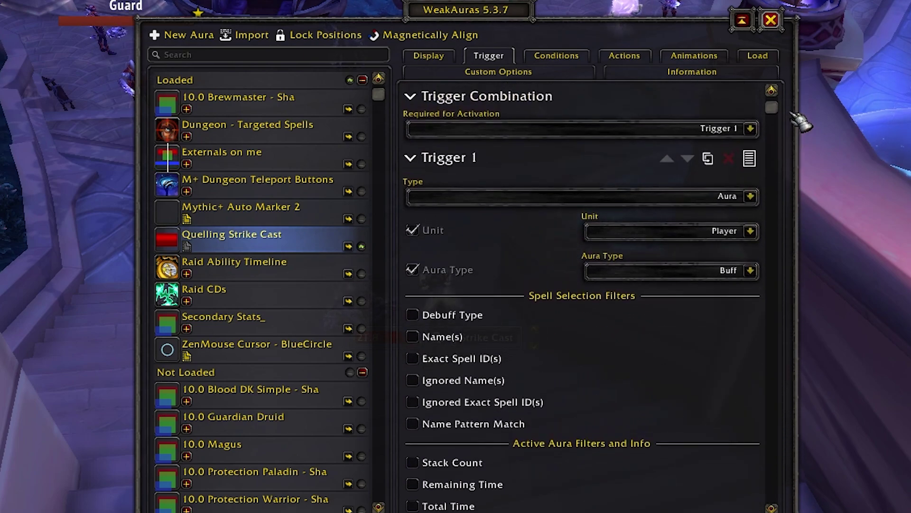
{"action": "left_click", "coordinate": [566, 204]}
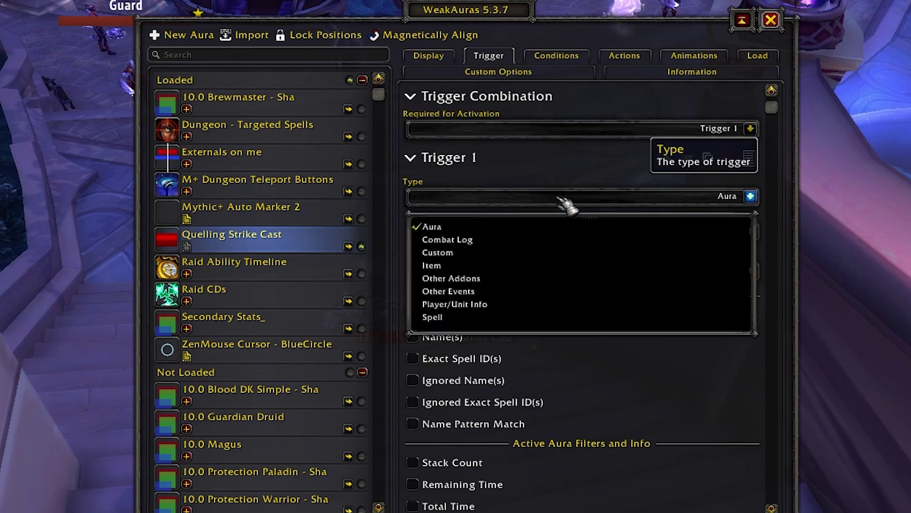
{"action": "left_click", "coordinate": [475, 305]}
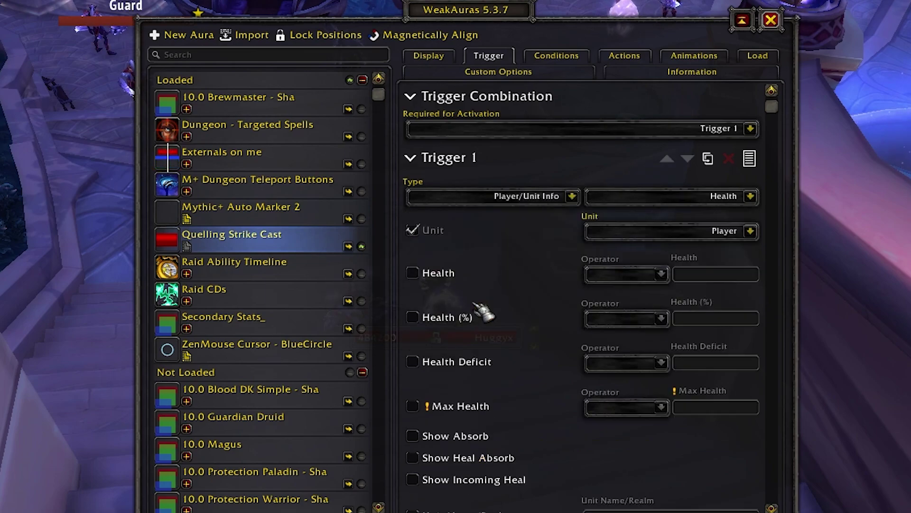
{"action": "left_click", "coordinate": [751, 196]}
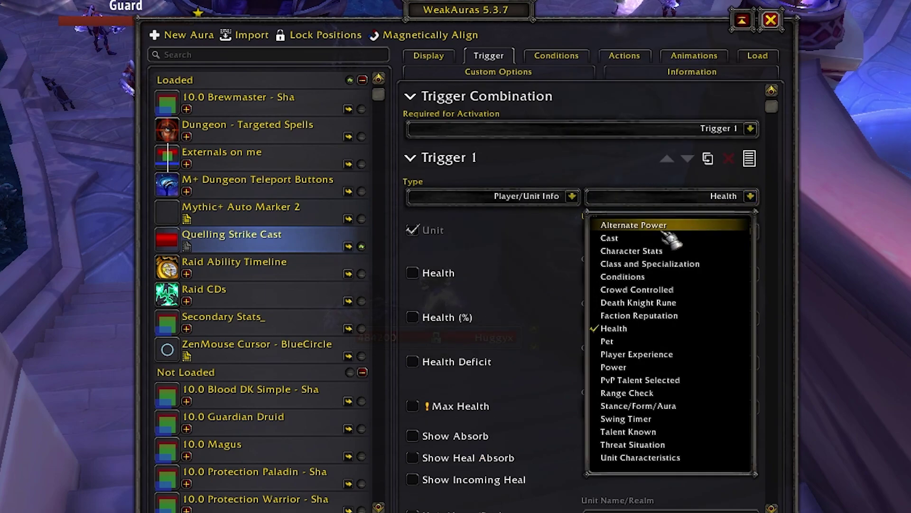
{"action": "left_click", "coordinate": [630, 239]}
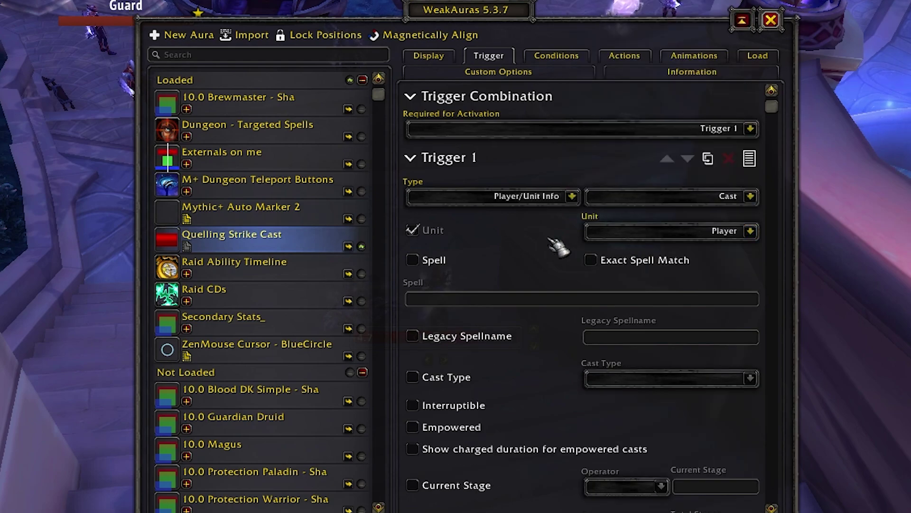
{"action": "left_click", "coordinate": [654, 232]}
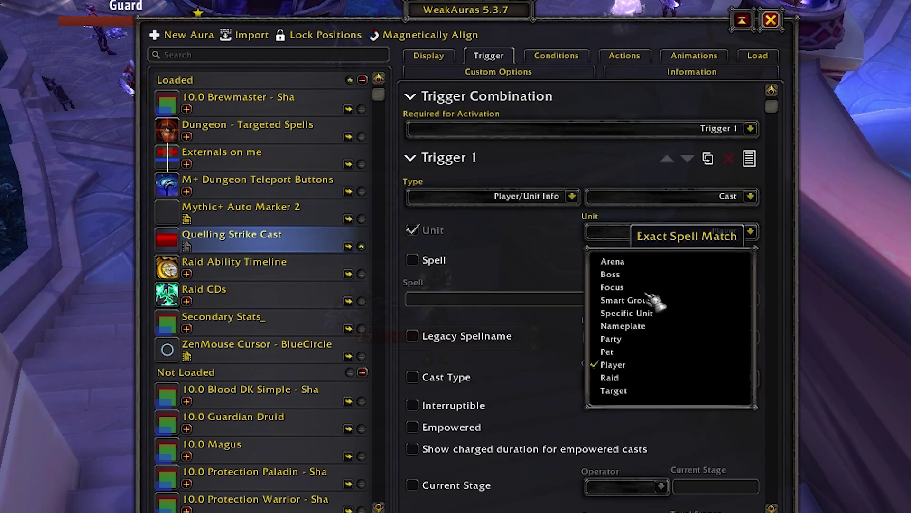
{"action": "left_click", "coordinate": [623, 326]}
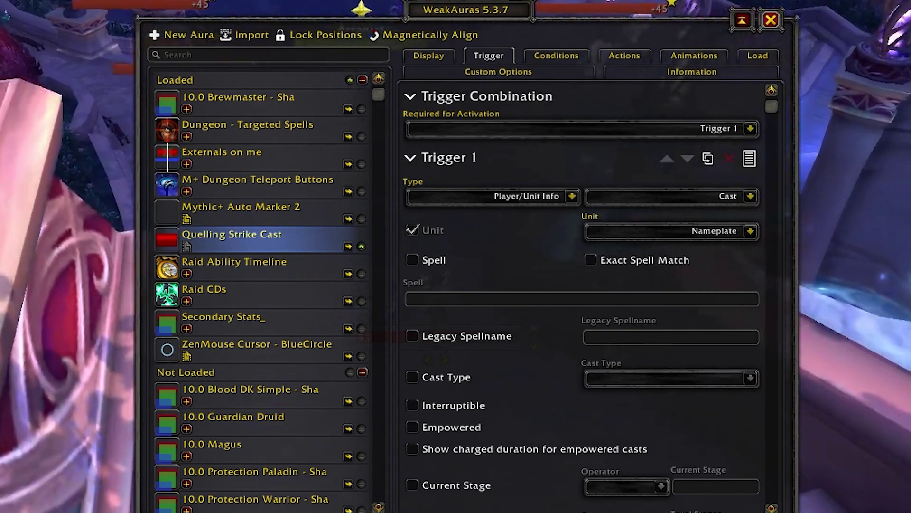
Move the options window aside to examine the enemy nameplates in the courtyard, and return it to its place
{"action": "left_click_drag", "start_coordinate": [470, 39], "coordinate": [467, 326]}
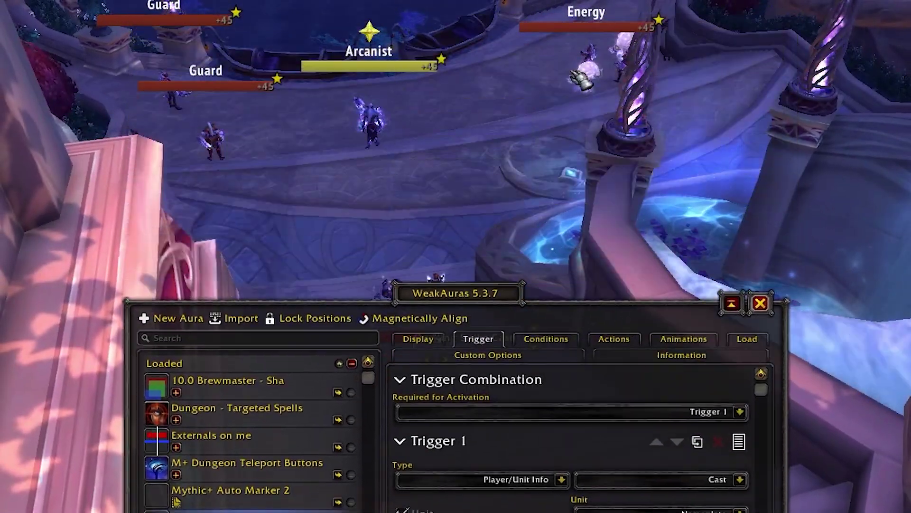
{"action": "left_click_drag", "start_coordinate": [369, 66], "coordinate": [566, 71]}
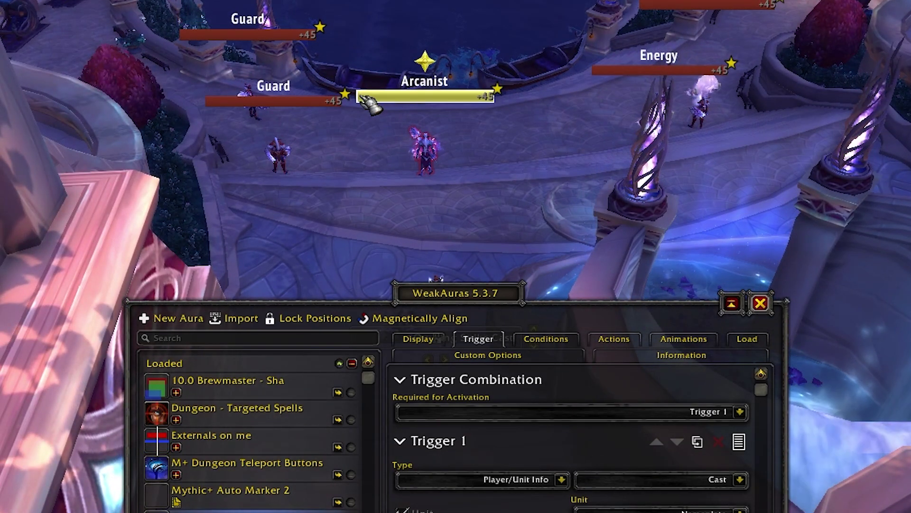
{"action": "left_click_drag", "start_coordinate": [556, 290], "coordinate": [569, 9]}
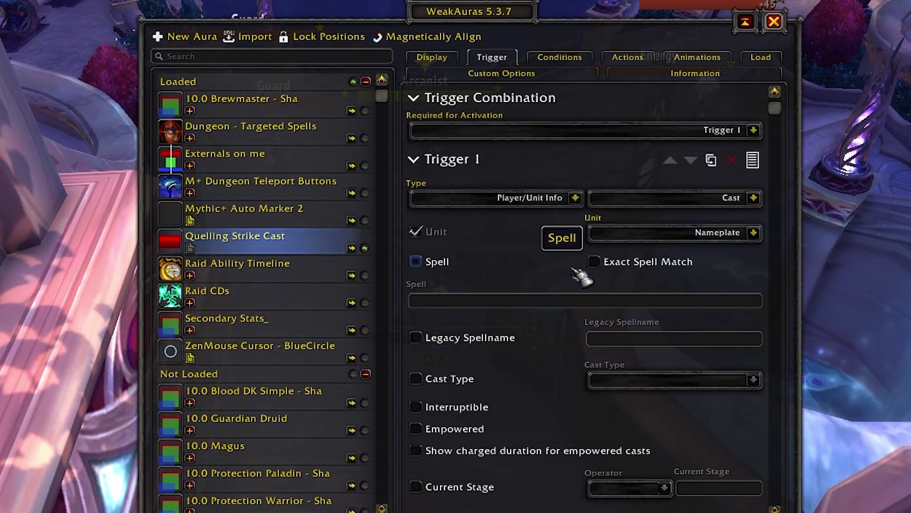
Try filtering the cast trigger by the legacy spell name Quelling Strike, and disable that filter again
{"action": "left_click", "coordinate": [470, 338]}
{"action": "left_click", "coordinate": [639, 341]}
{"action": "type", "text": "Qu"}
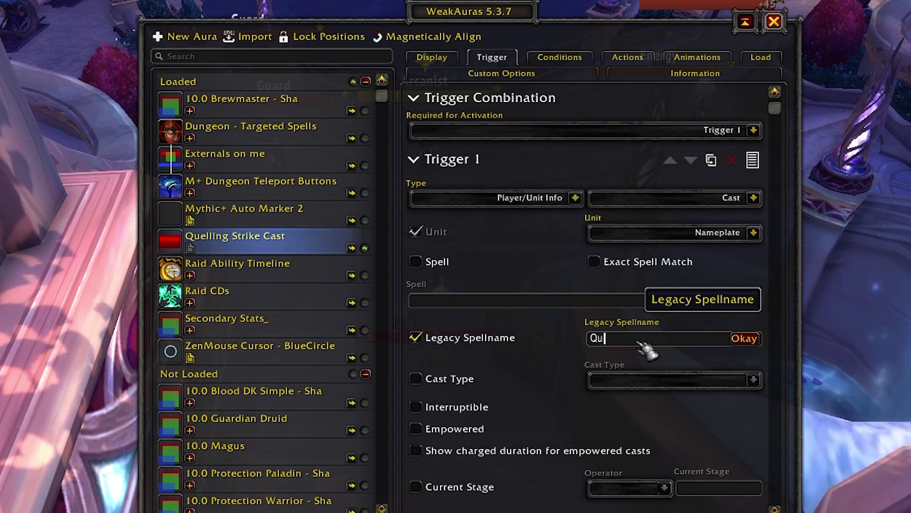
{"action": "type", "text": "elling Sti"}
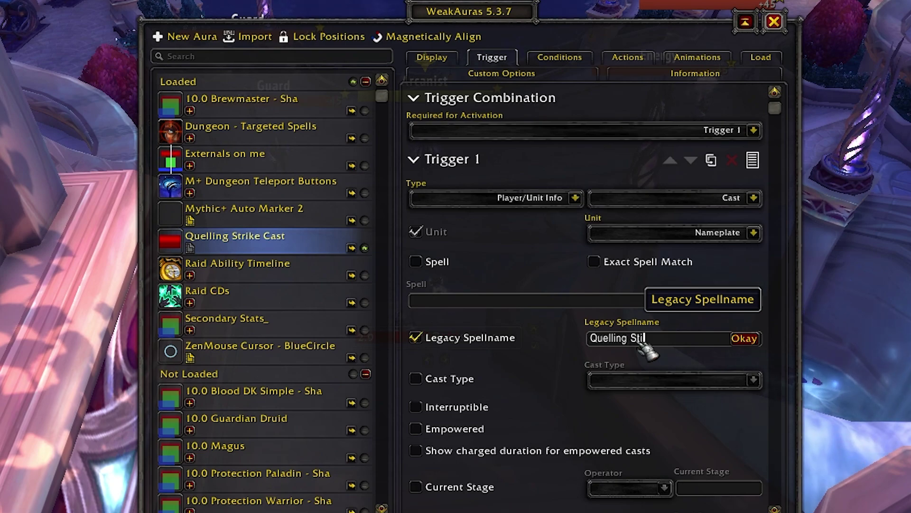
{"action": "key", "text": "BackSpace"}
{"action": "key", "text": "BackSpace"}
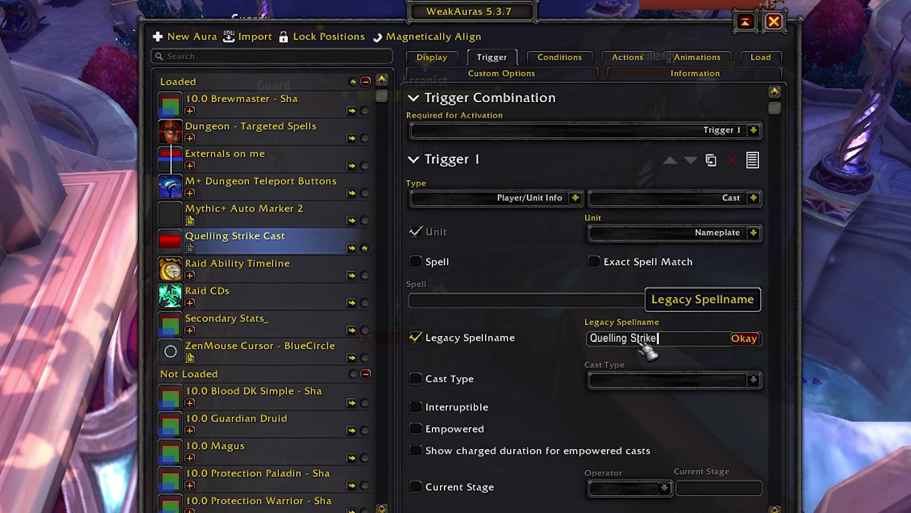
{"action": "key", "text": "Return"}
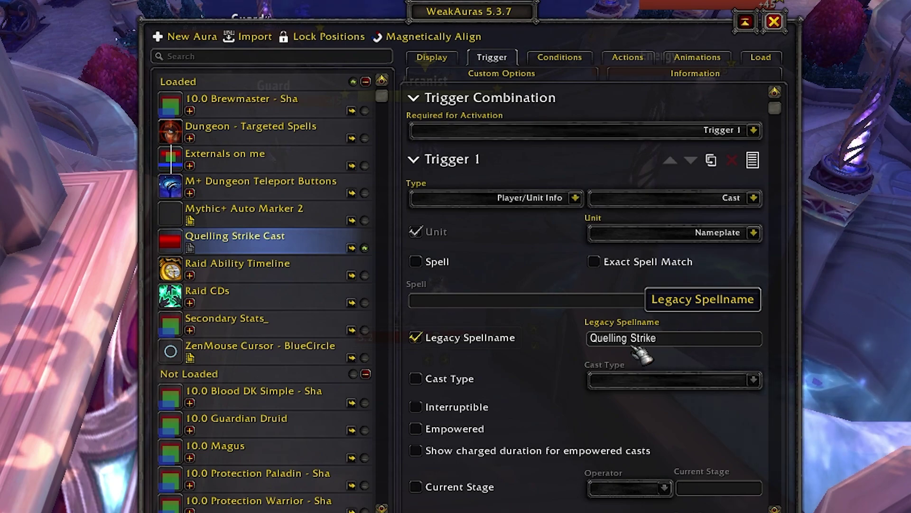
{"action": "left_click", "coordinate": [416, 338]}
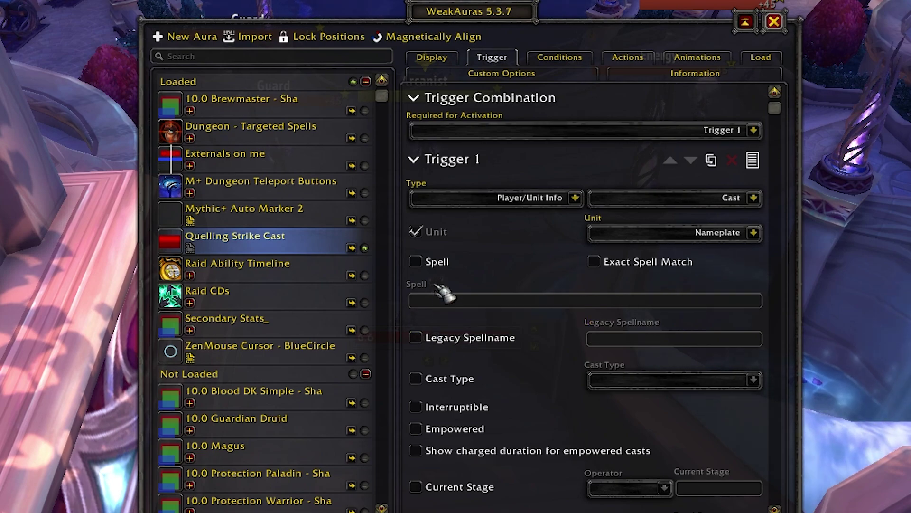
Filter the trigger by exact spell match on ID 209027, consulting the Duskwatch Guard's Quelling Strike entry in Mythic Dungeon Tools
{"action": "left_click", "coordinate": [415, 261]}
{"action": "left_click", "coordinate": [594, 262]}
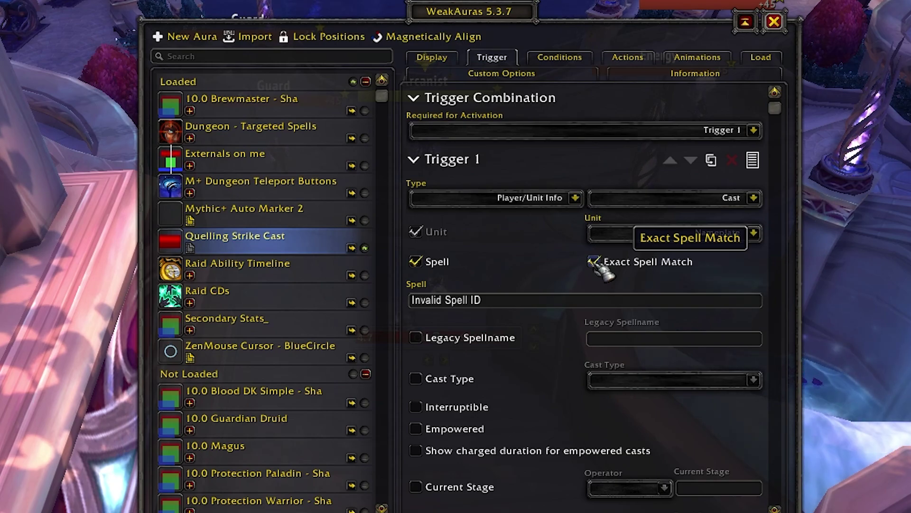
{"action": "left_click", "coordinate": [774, 22]}
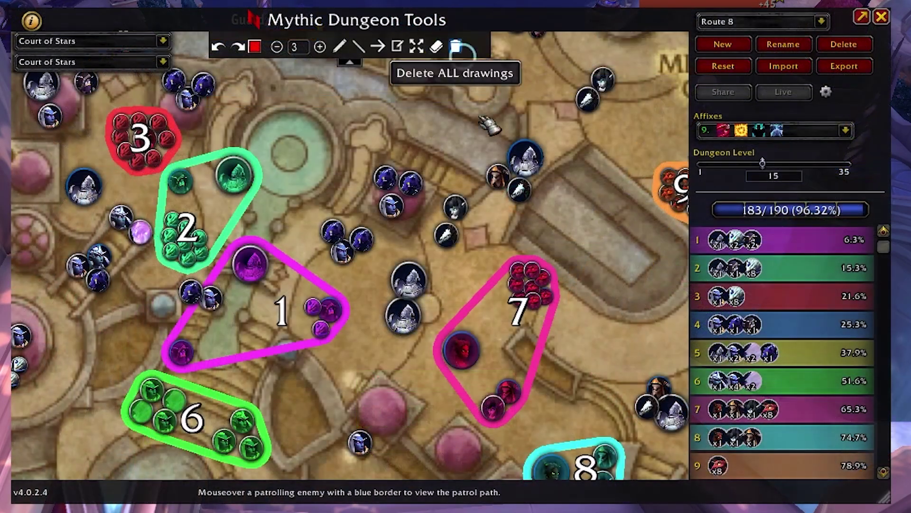
{"action": "right_click", "coordinate": [396, 208]}
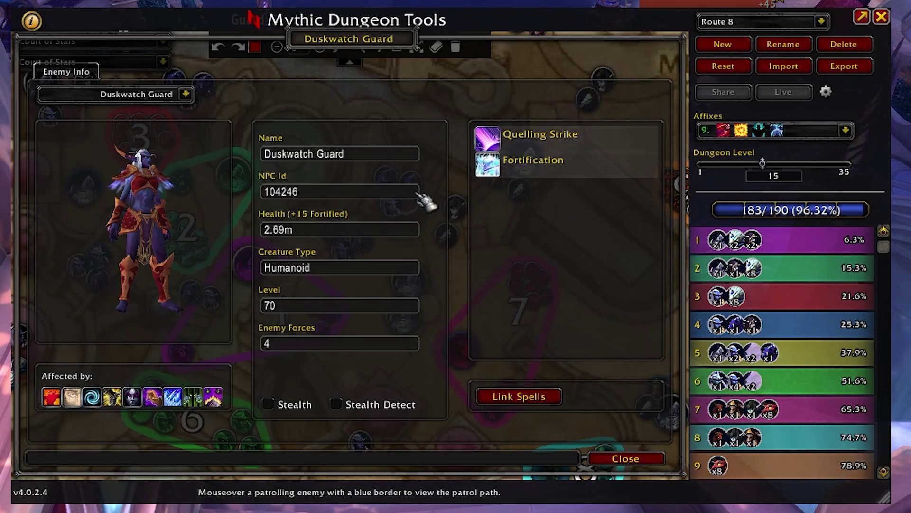
{"action": "mouse_move", "coordinate": [542, 139]}
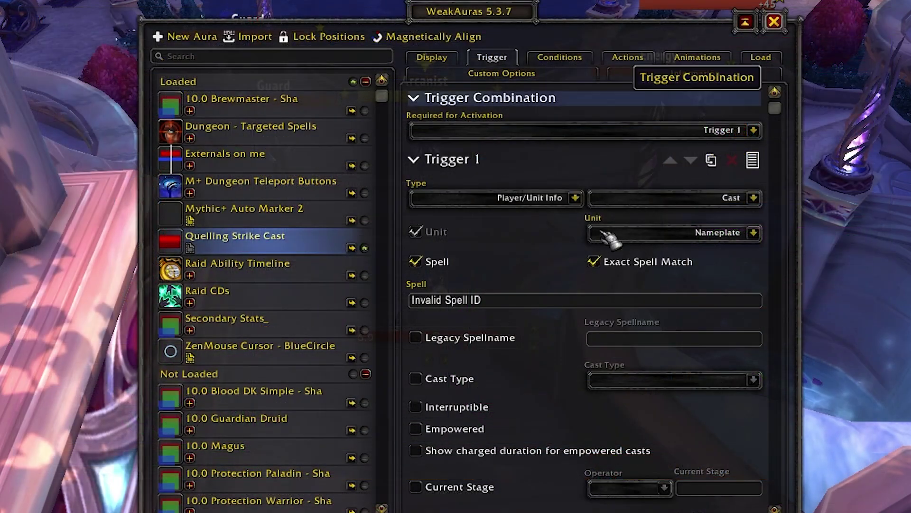
{"action": "left_click", "coordinate": [529, 299]}
{"action": "type", "text": "209027"}
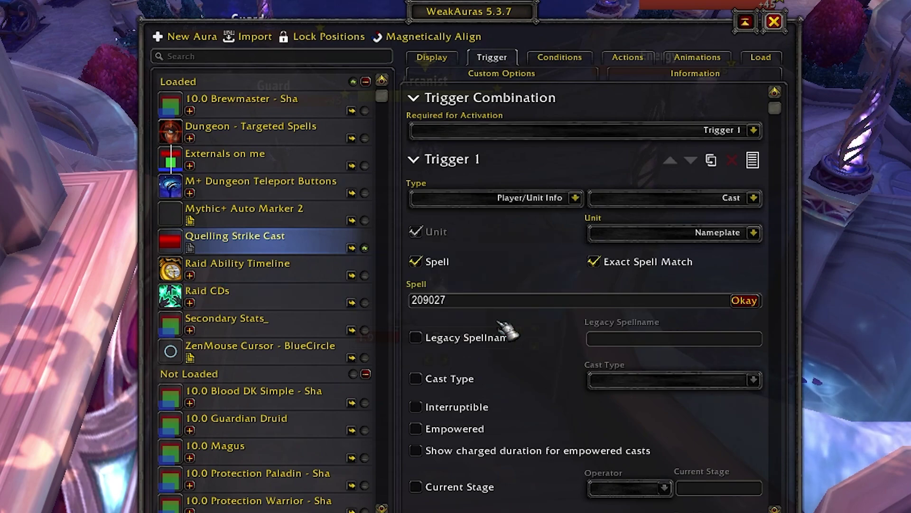
{"action": "left_click", "coordinate": [744, 301]}
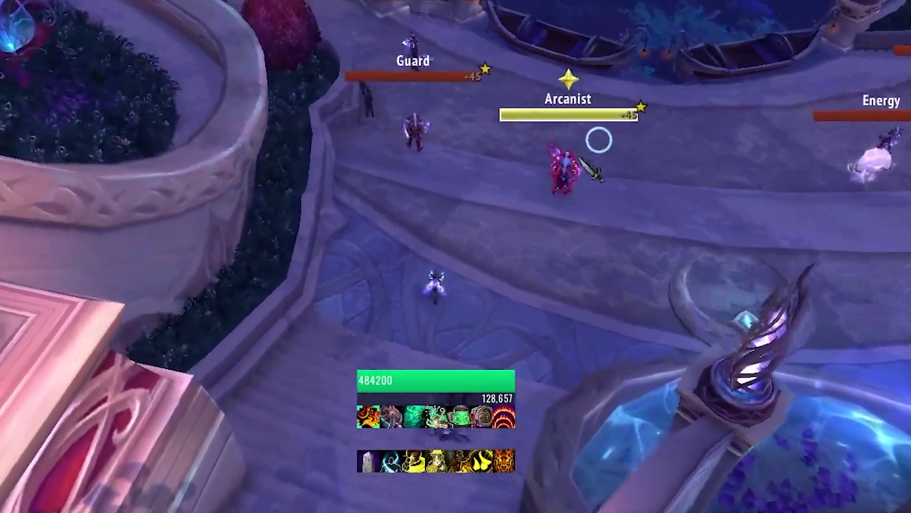
Incapacitate the Duskwatch Arcanist and engage the Duskwatch Guard to test the Quelling Strike cast bar
{"action": "left_click", "coordinate": [570, 182]}
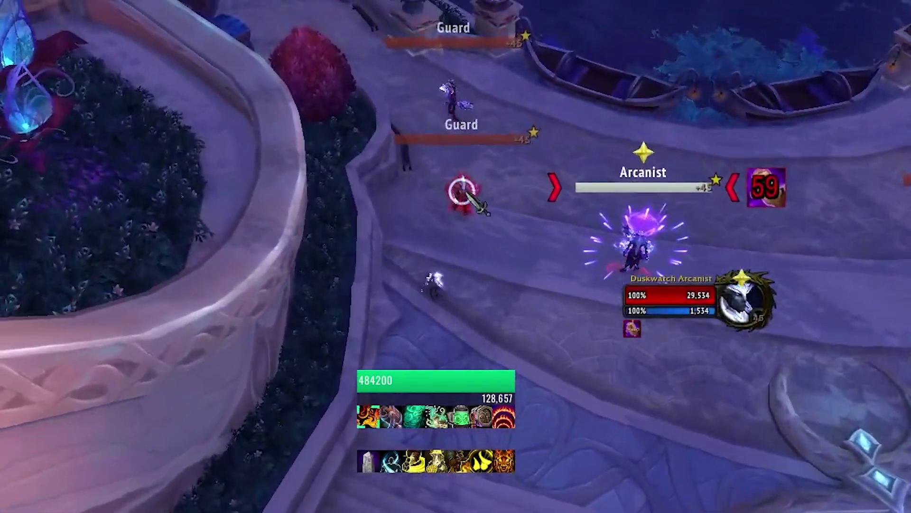
{"action": "left_click", "coordinate": [464, 195]}
{"action": "left_click_drag", "start_coordinate": [556, 395], "coordinate": [556, 396]}
{"action": "left_click_drag", "start_coordinate": [469, 362], "coordinate": [469, 361]}
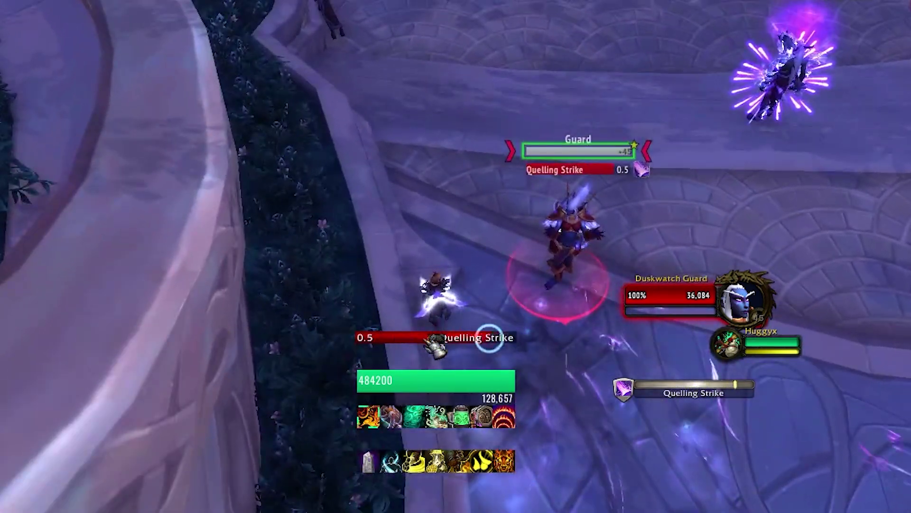